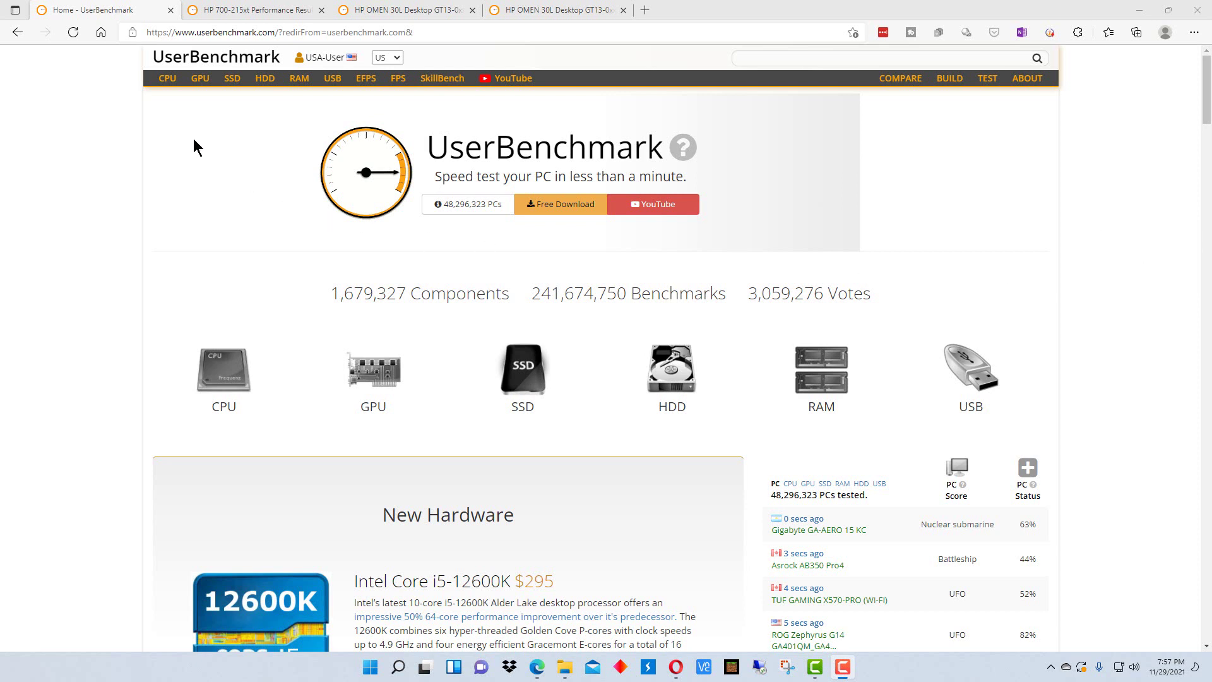
- Download and run UserBenchmark on the OMEN 30L to produce its Gaming 72%, Workstation 83% report
left_click(561, 209)
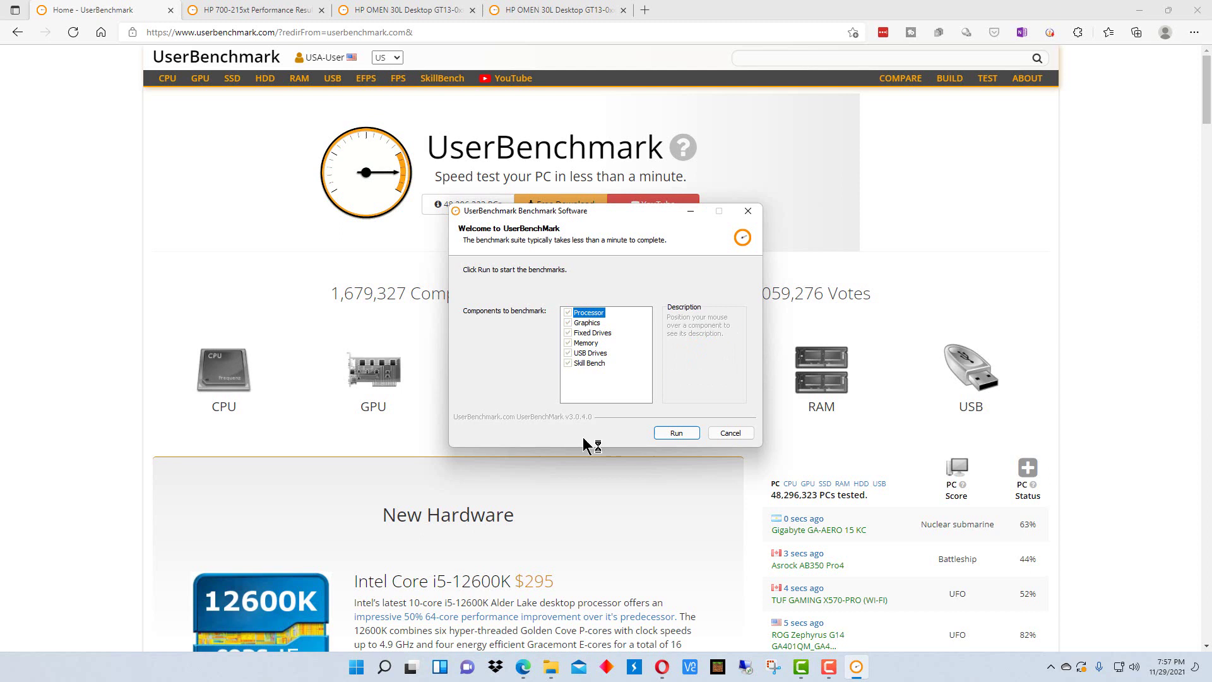
key("Return")
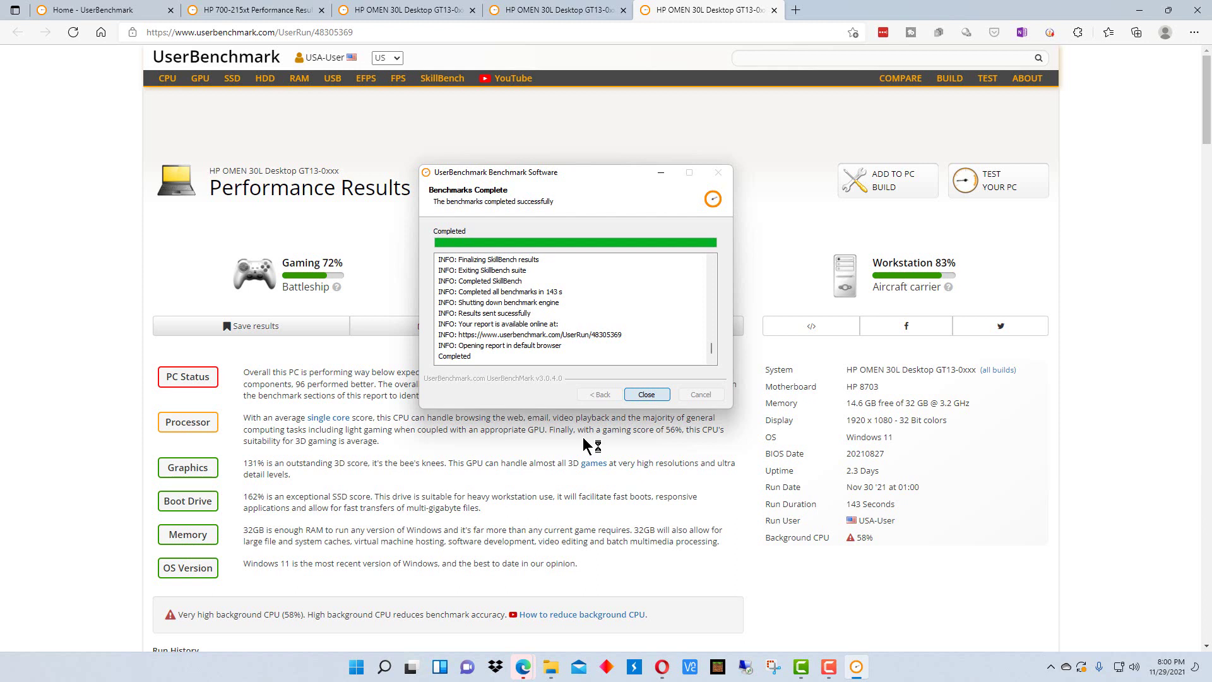
- Close the benchmark window and compare both OMEN 30L runs, ending on Gaming 139%, Desktop 94%
left_click(647, 394)
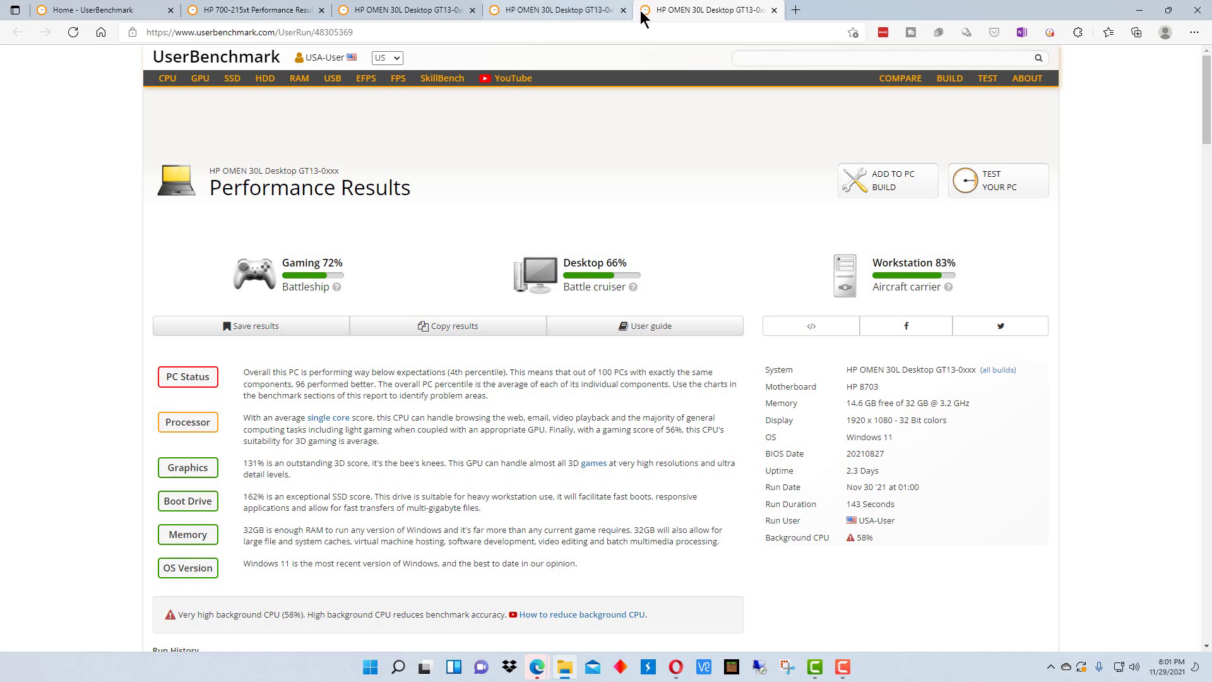
left_click(560, 12)
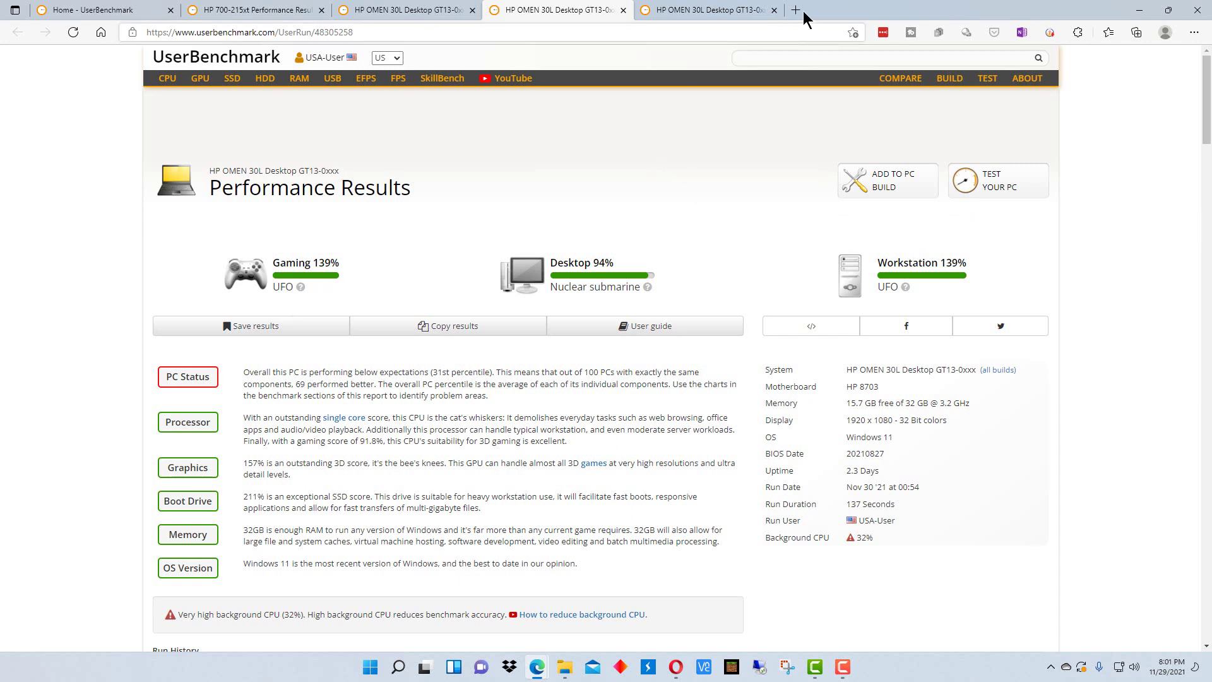
left_click(712, 12)
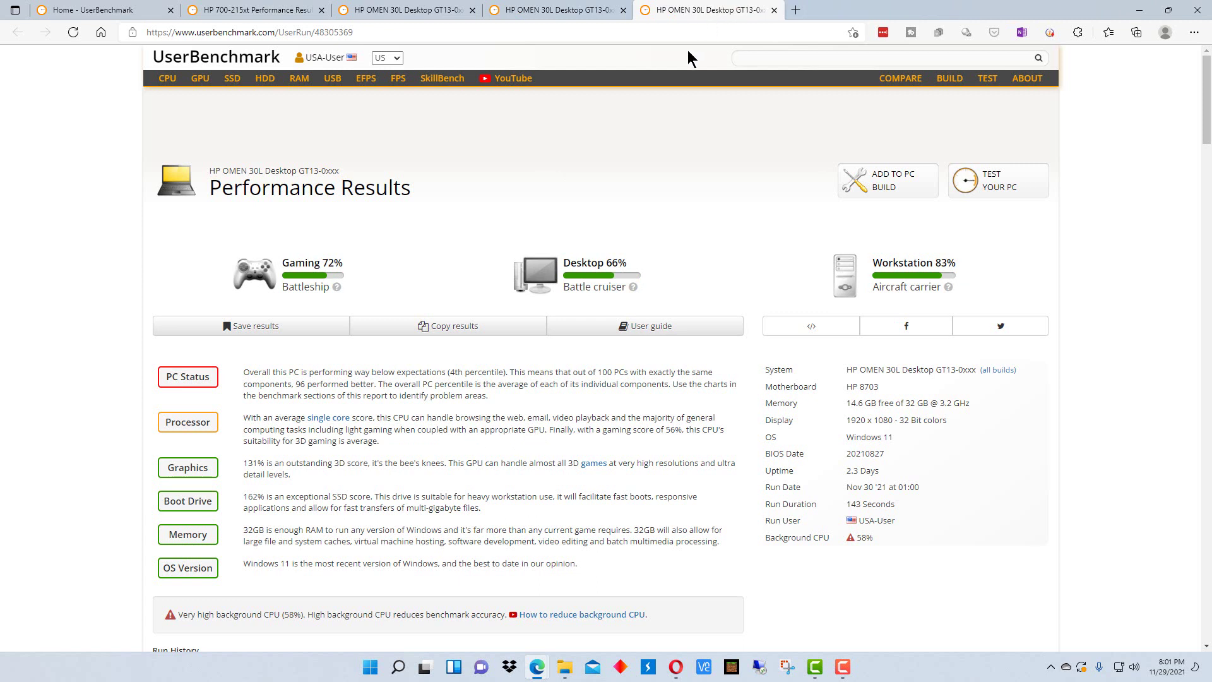
left_click(557, 17)
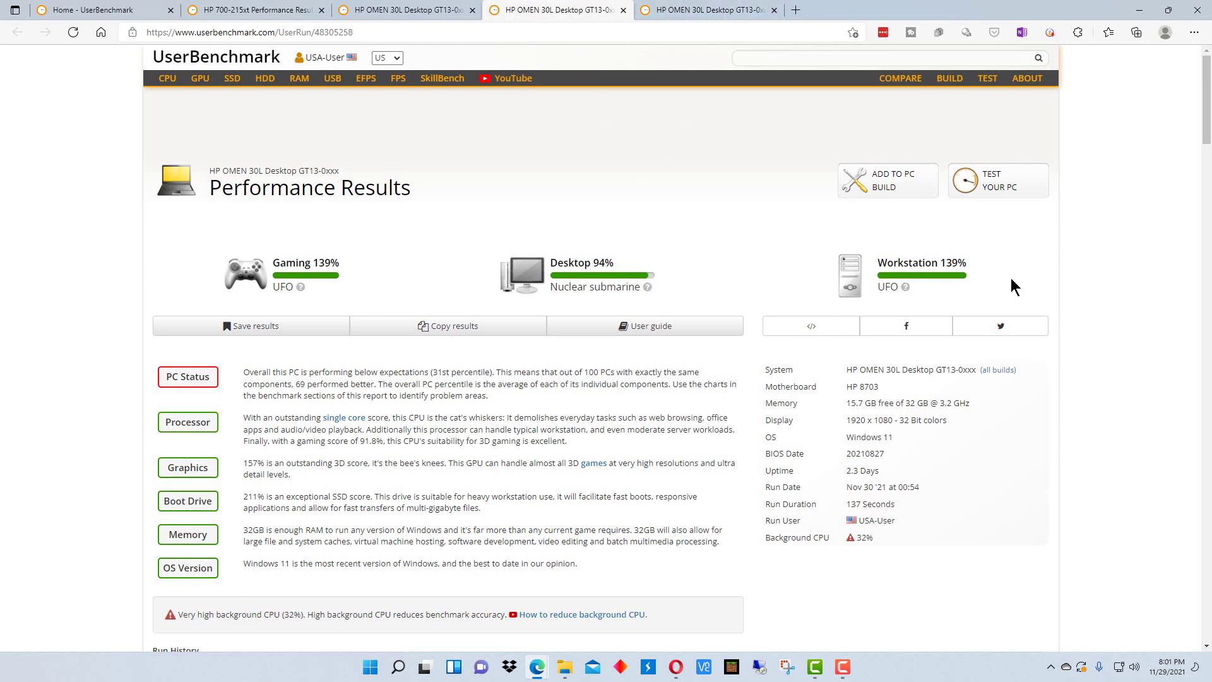
left_click(699, 18)
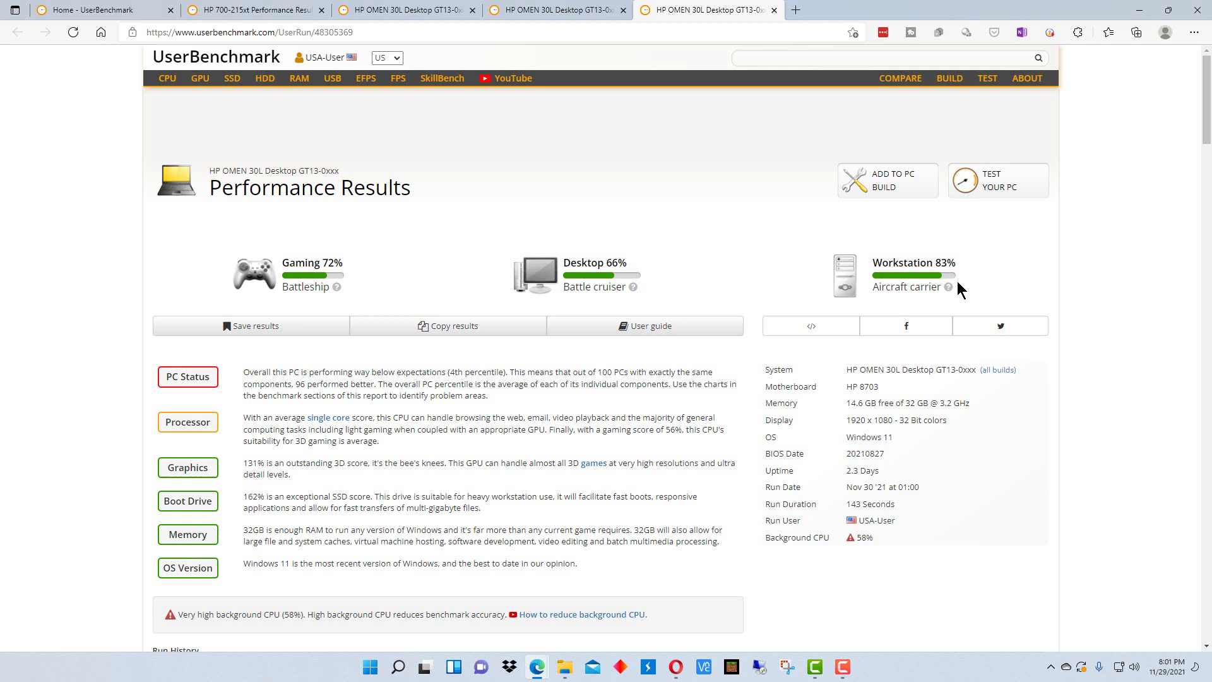
left_click(568, 10)
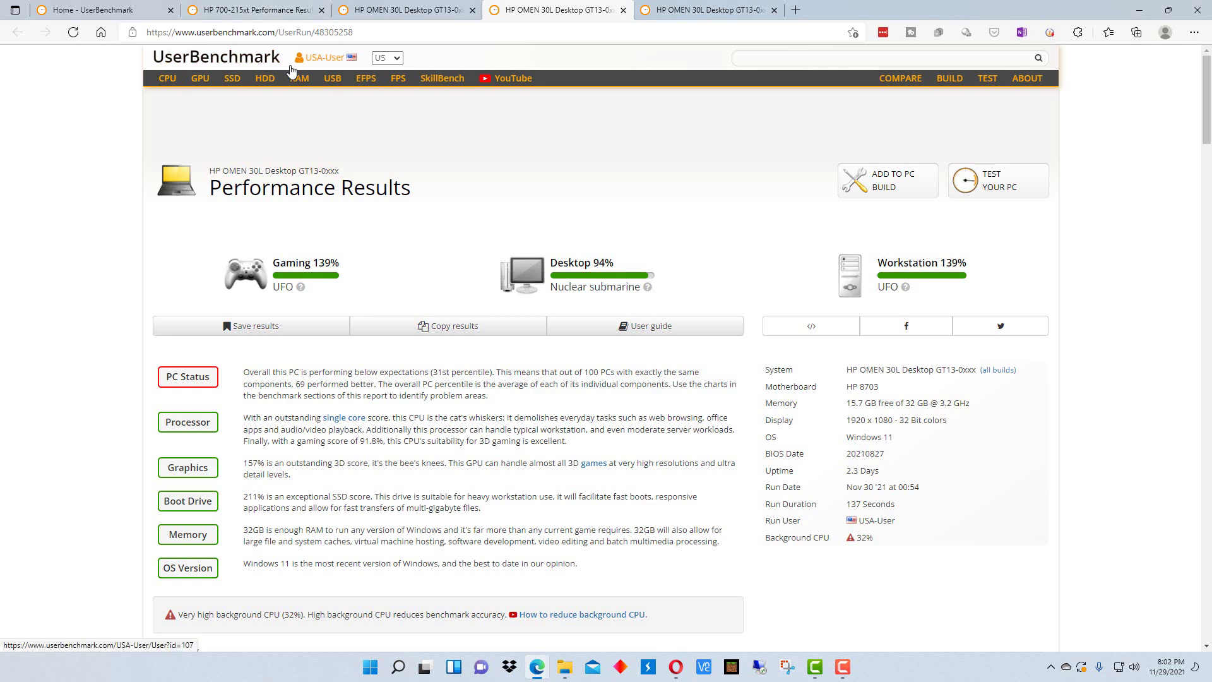
- Switch to the HP 700-215xt report and scroll to its processor, graphics card and drive scores
left_click(259, 11)
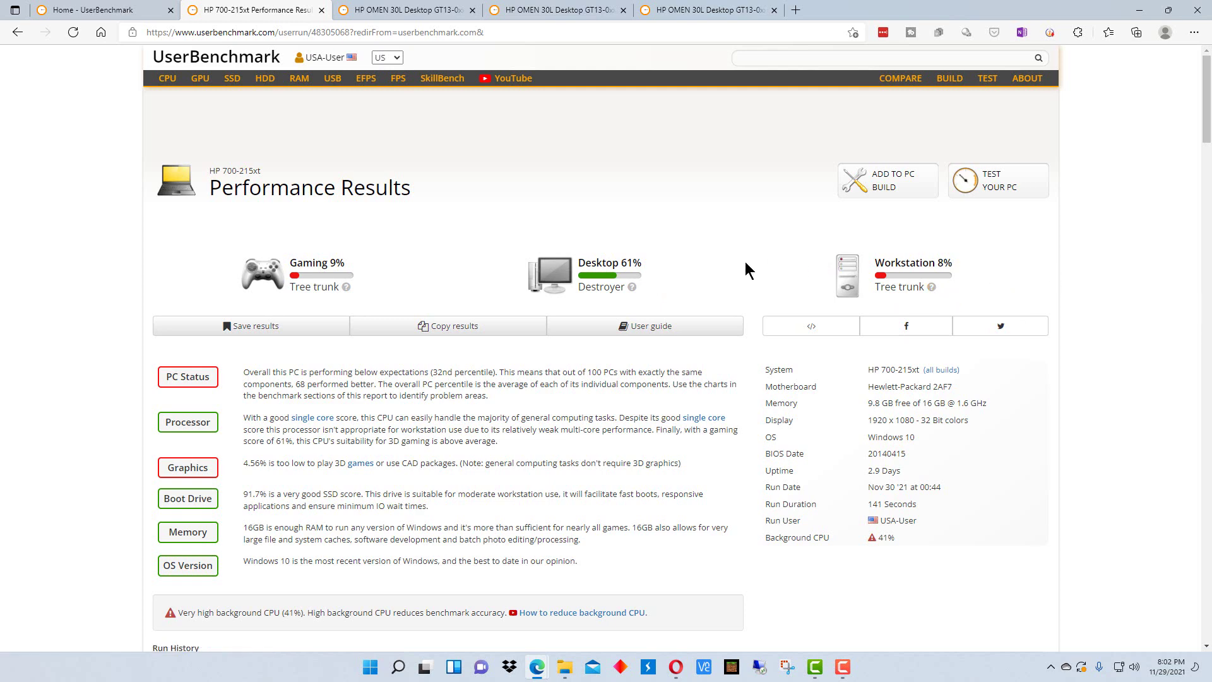
scroll(745, 261, "down", 2)
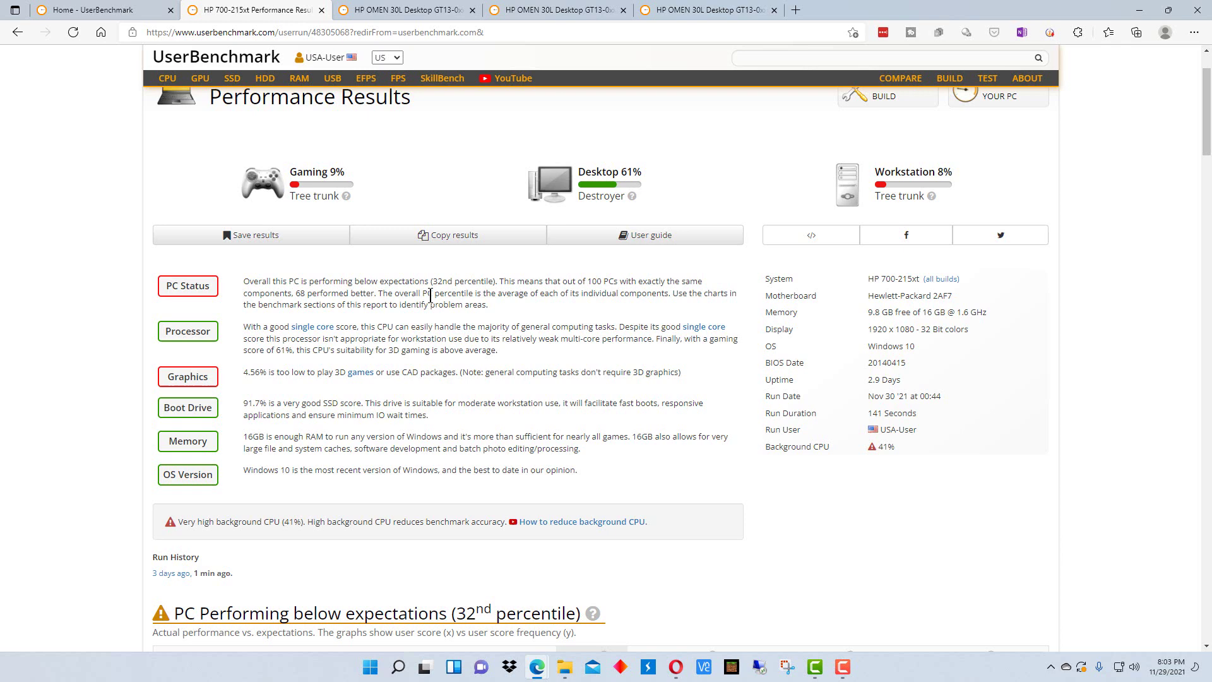
scroll(433, 296, "down", 6)
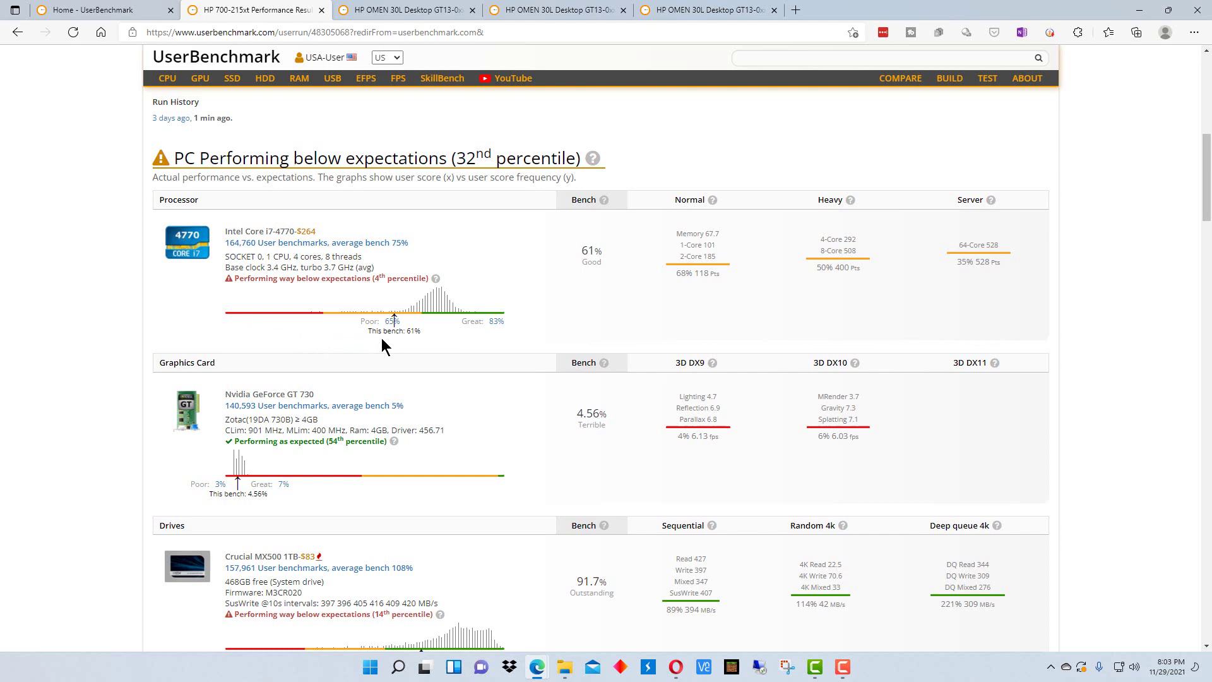
scroll(418, 352, "down", 1)
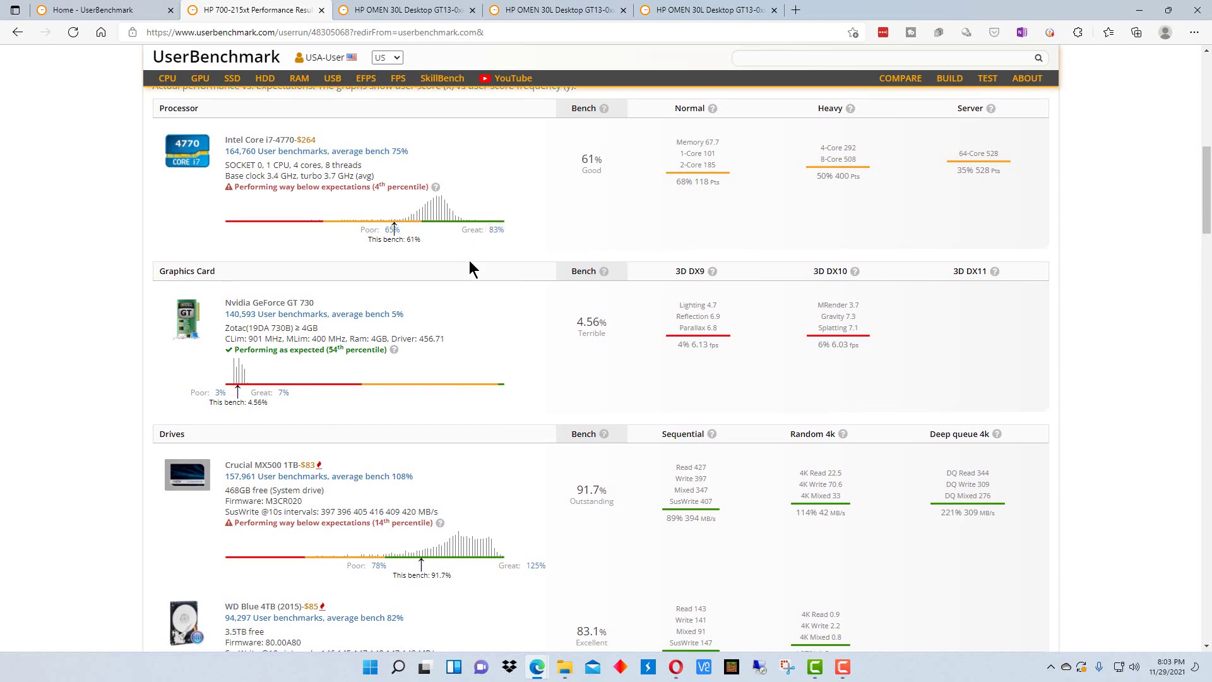
scroll(468, 260, "down", 1)
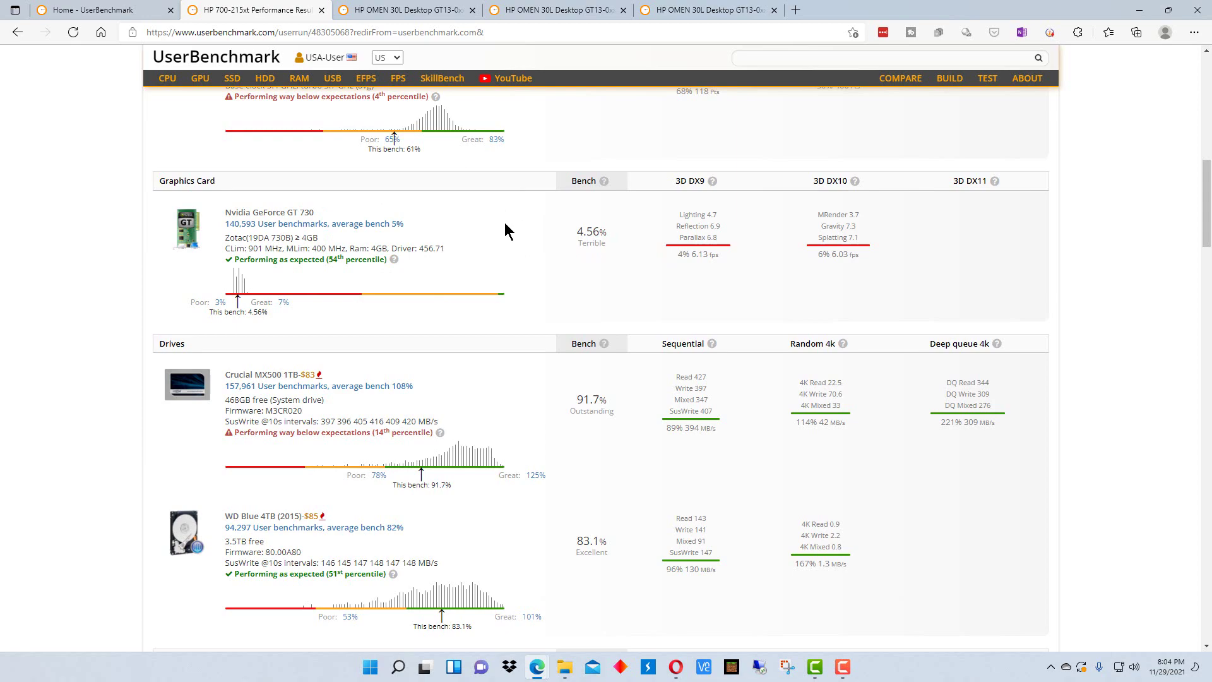
scroll(505, 235, "up", 12)
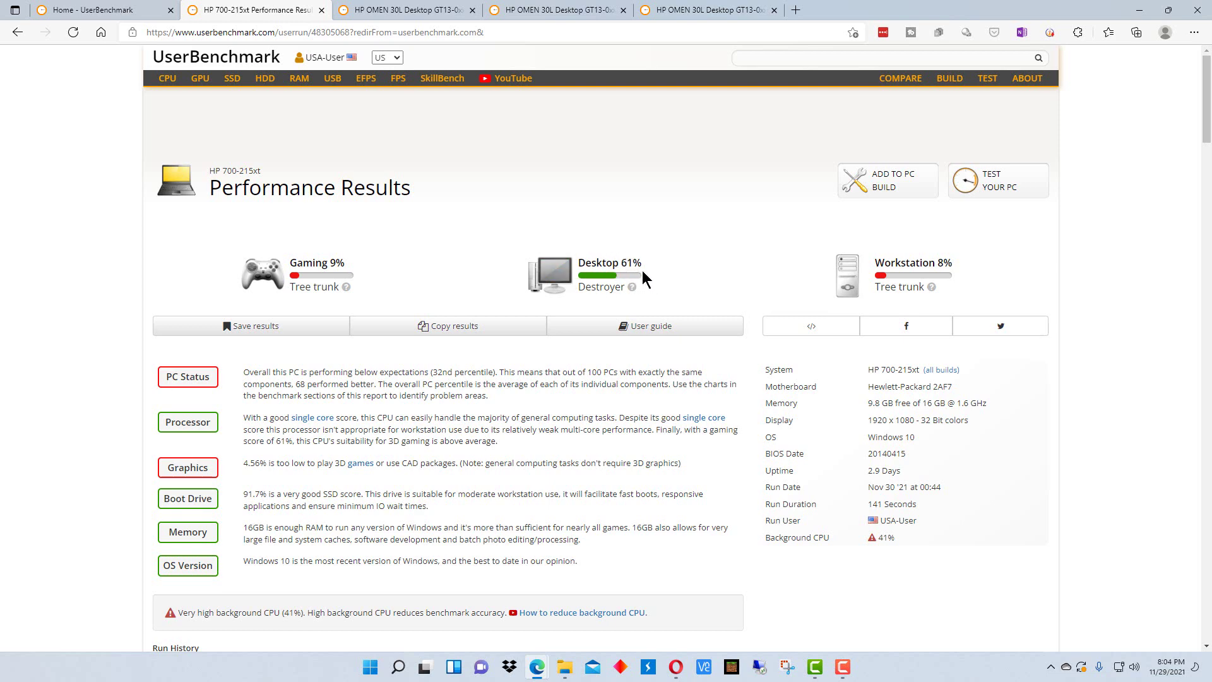
scroll(643, 277, "down", 3)
scroll(640, 273, "down", 9)
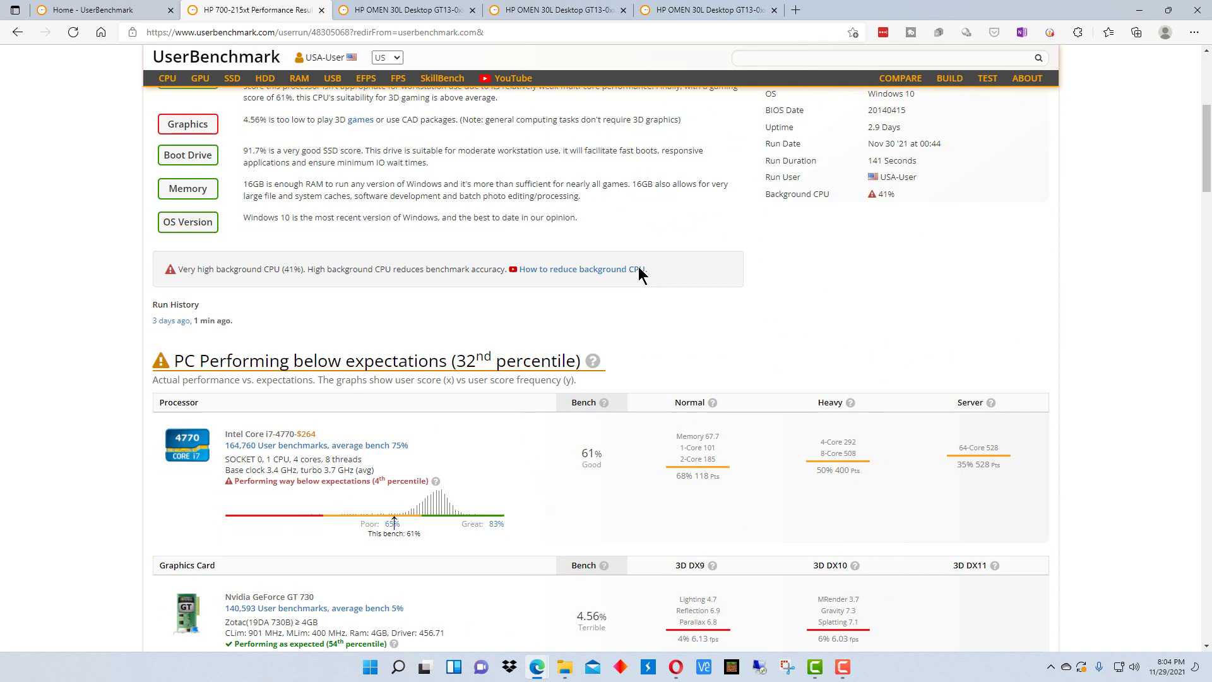
scroll(639, 274, "down", 2)
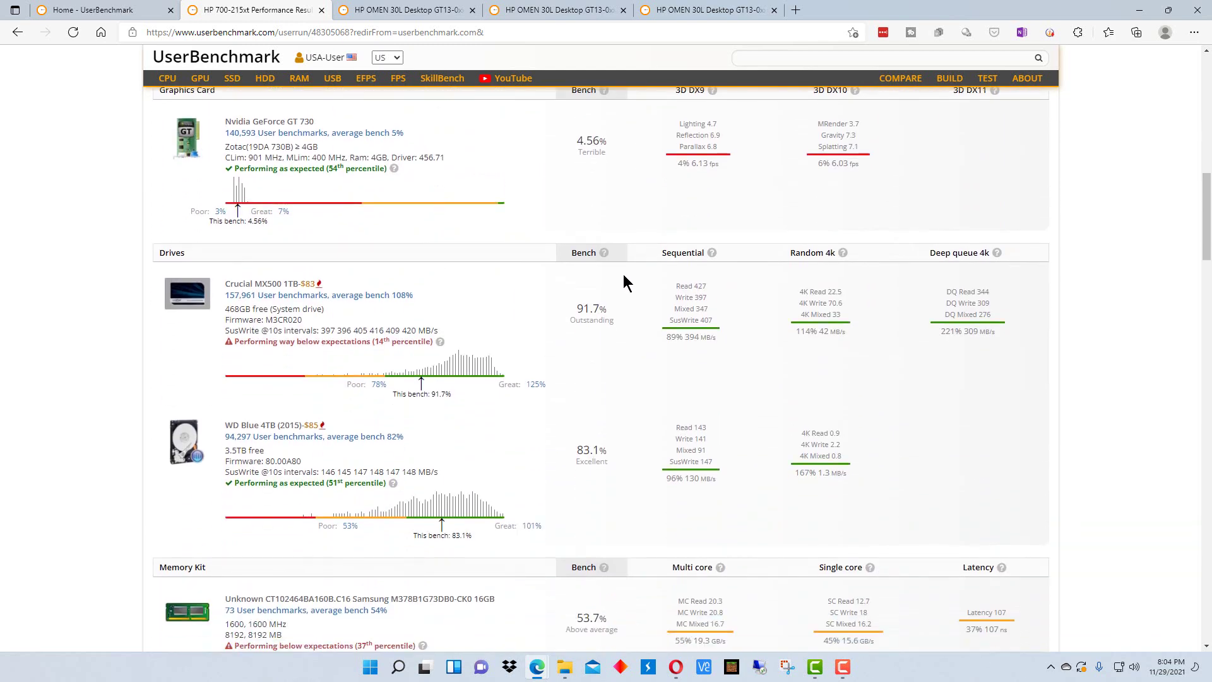
scroll(516, 406, "down", 2)
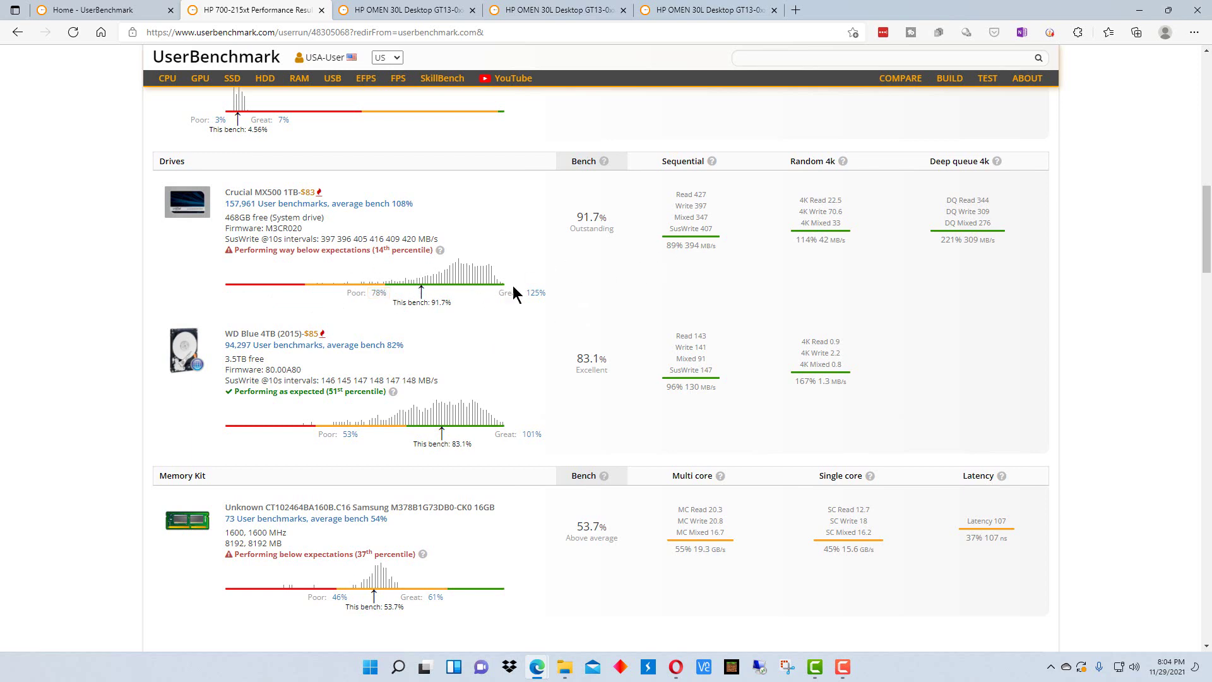
scroll(527, 295, "down", 2)
scroll(527, 295, "down", 1)
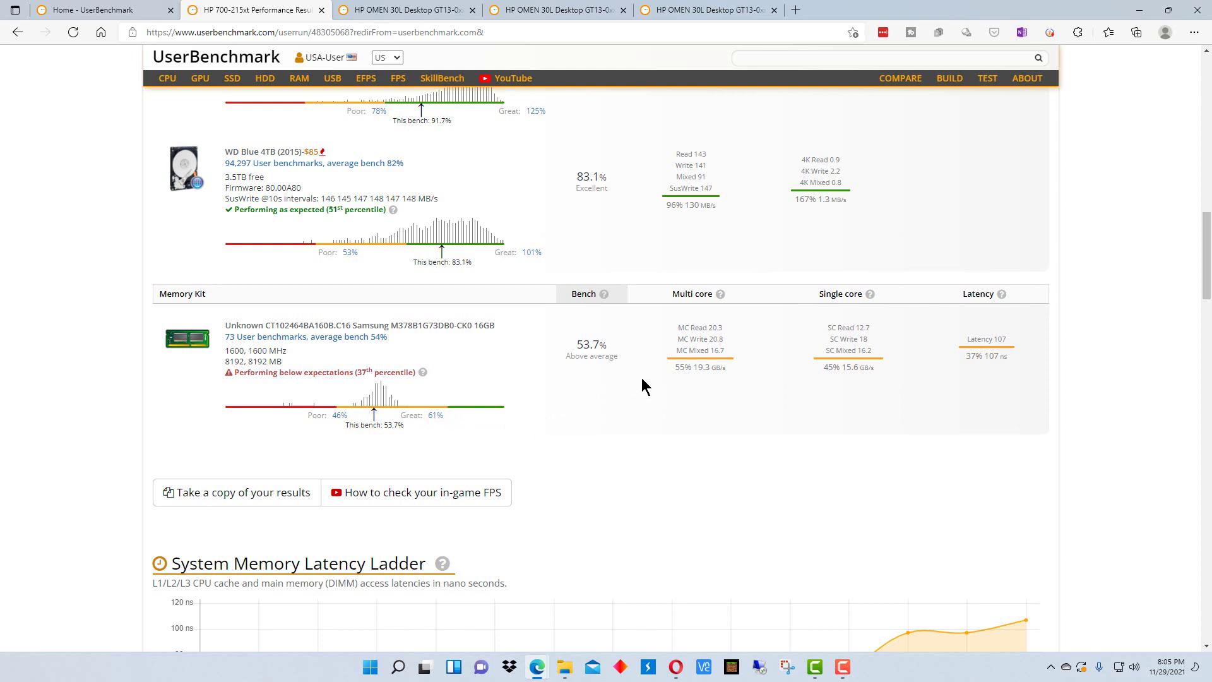
scroll(558, 375, "up", 6)
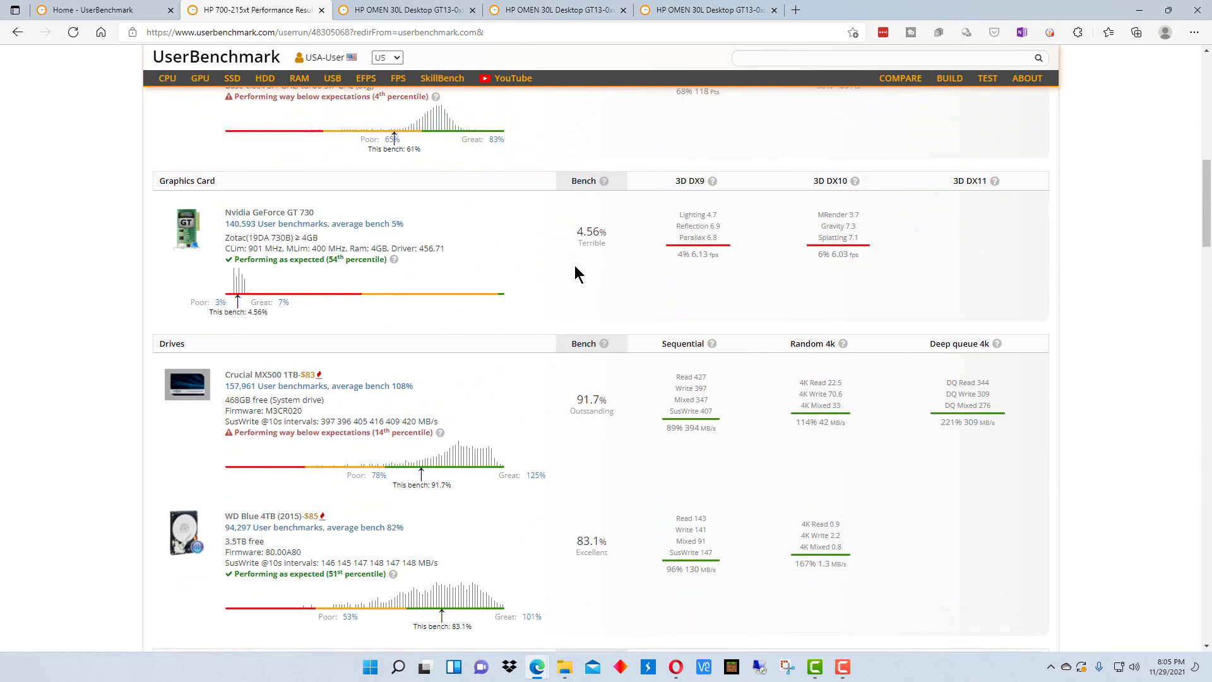
scroll(572, 273, "down", 15)
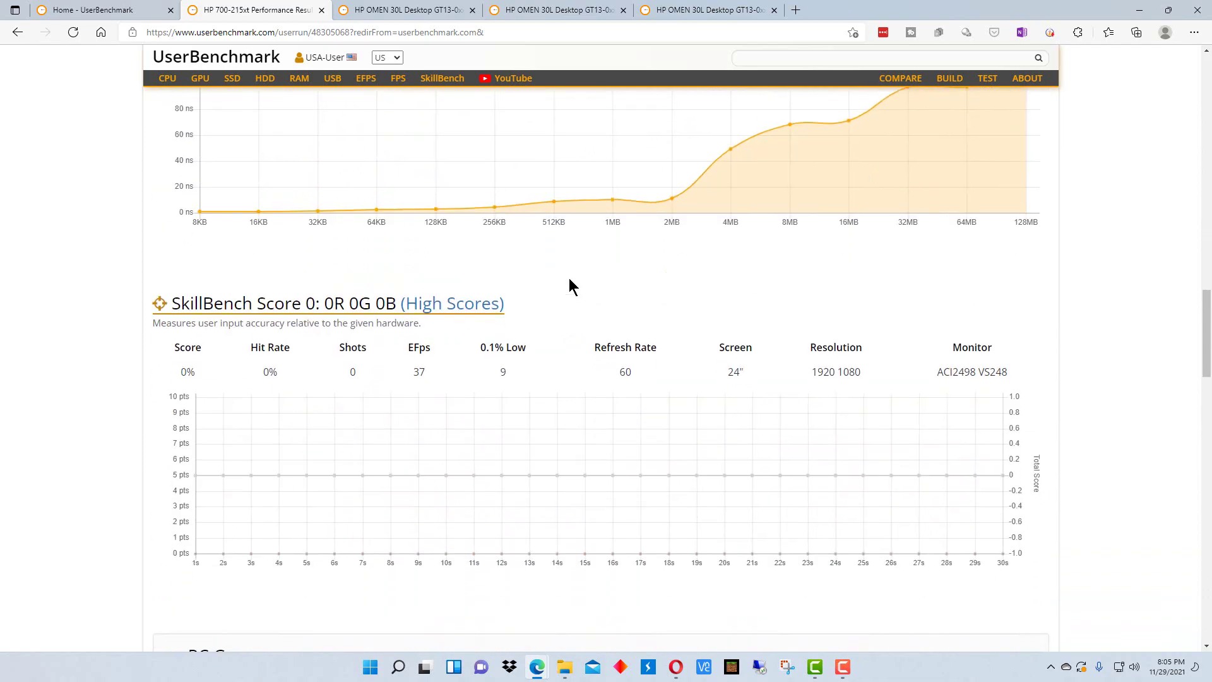
scroll(569, 279, "up", 20)
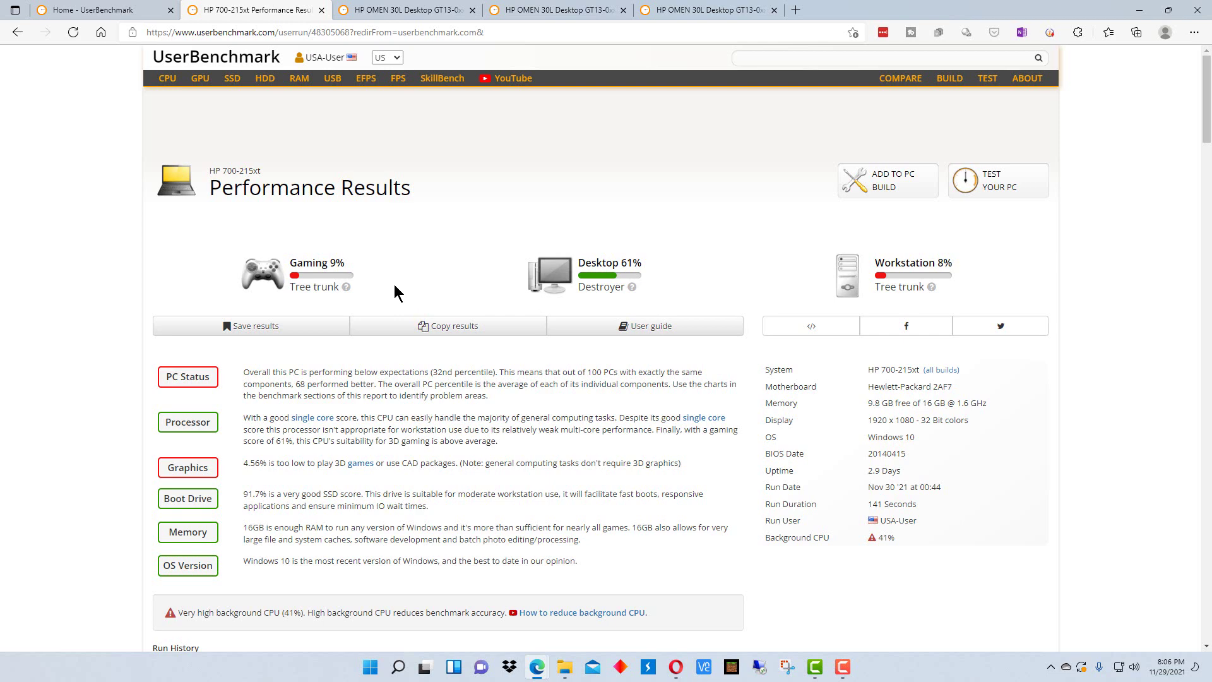
- Review the HP OMEN 30L Desktop's component results, returning to its 31st-percentile summary at the top
left_click(578, 15)
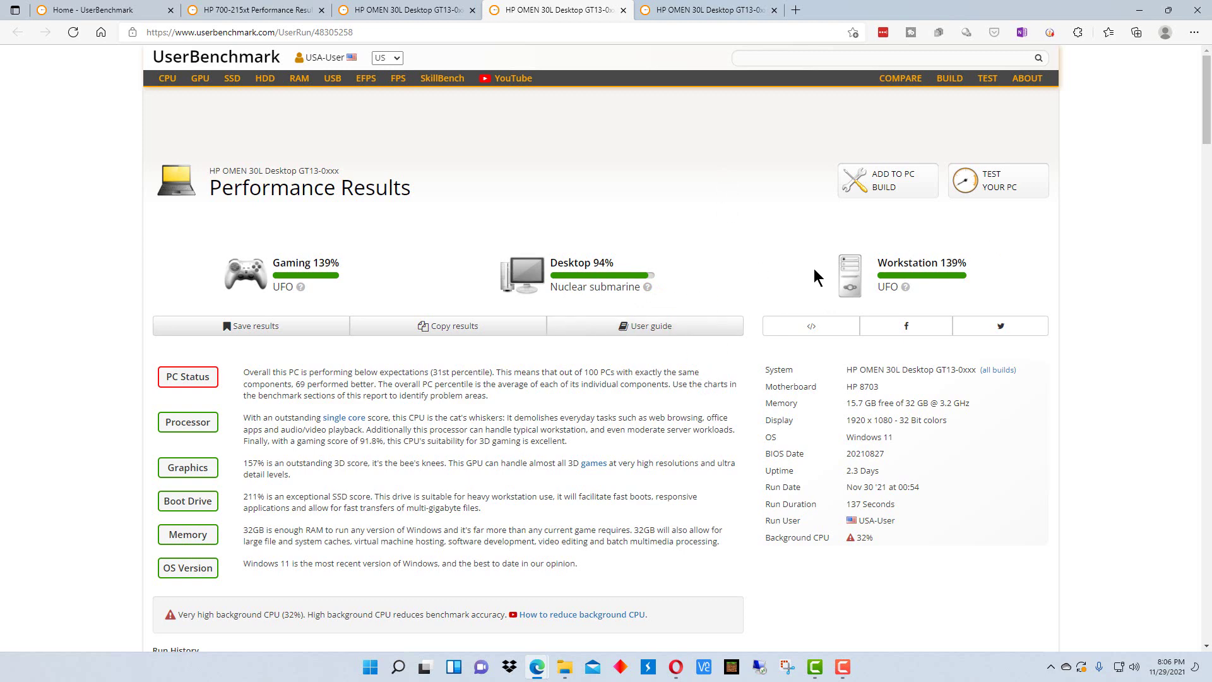
scroll(634, 364, "down", 5)
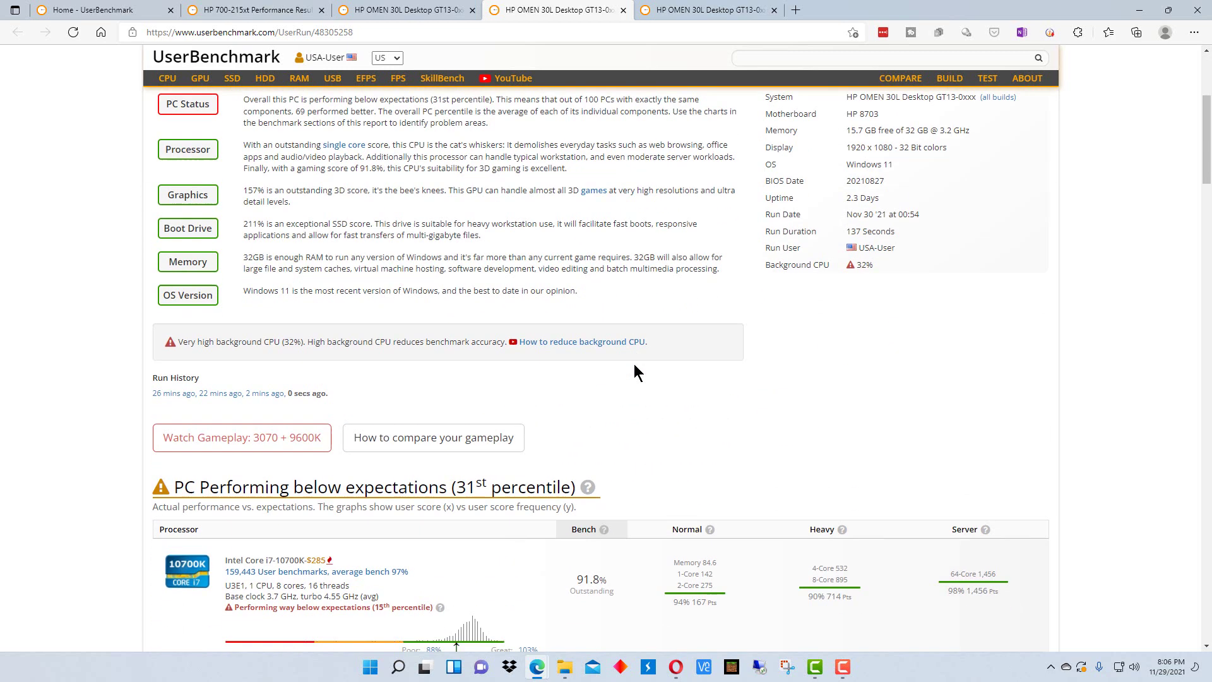
scroll(625, 369, "down", 3)
scroll(524, 486, "down", 3)
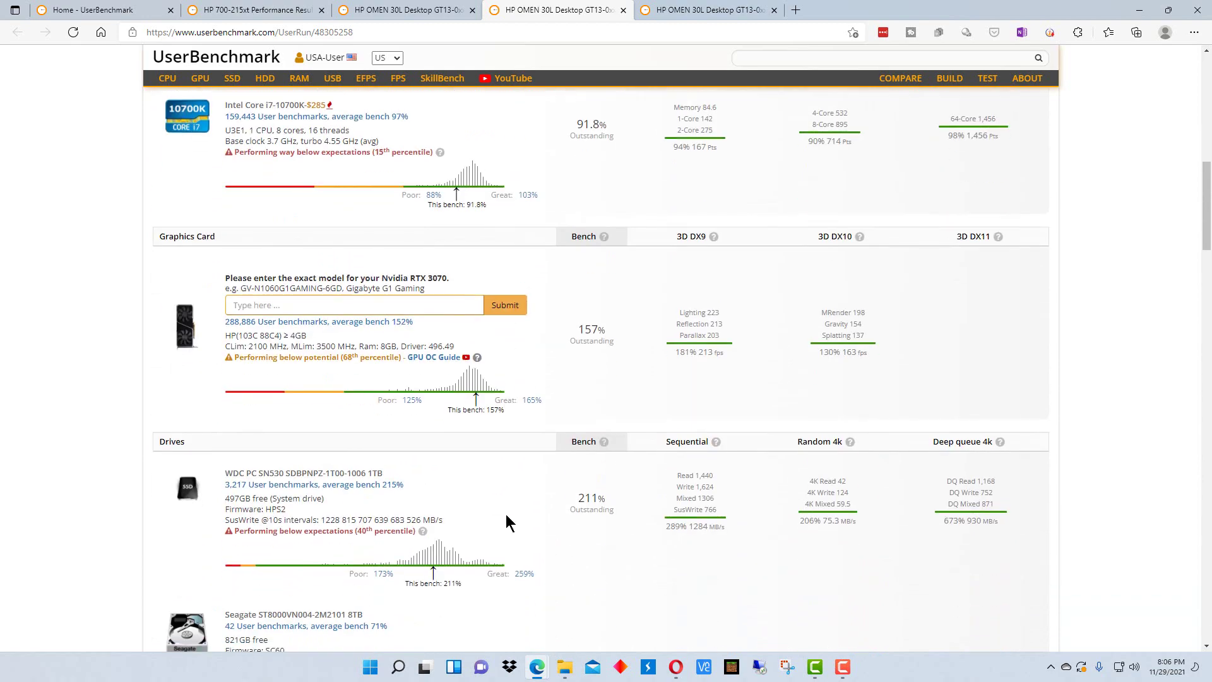
scroll(635, 536, "down", 3)
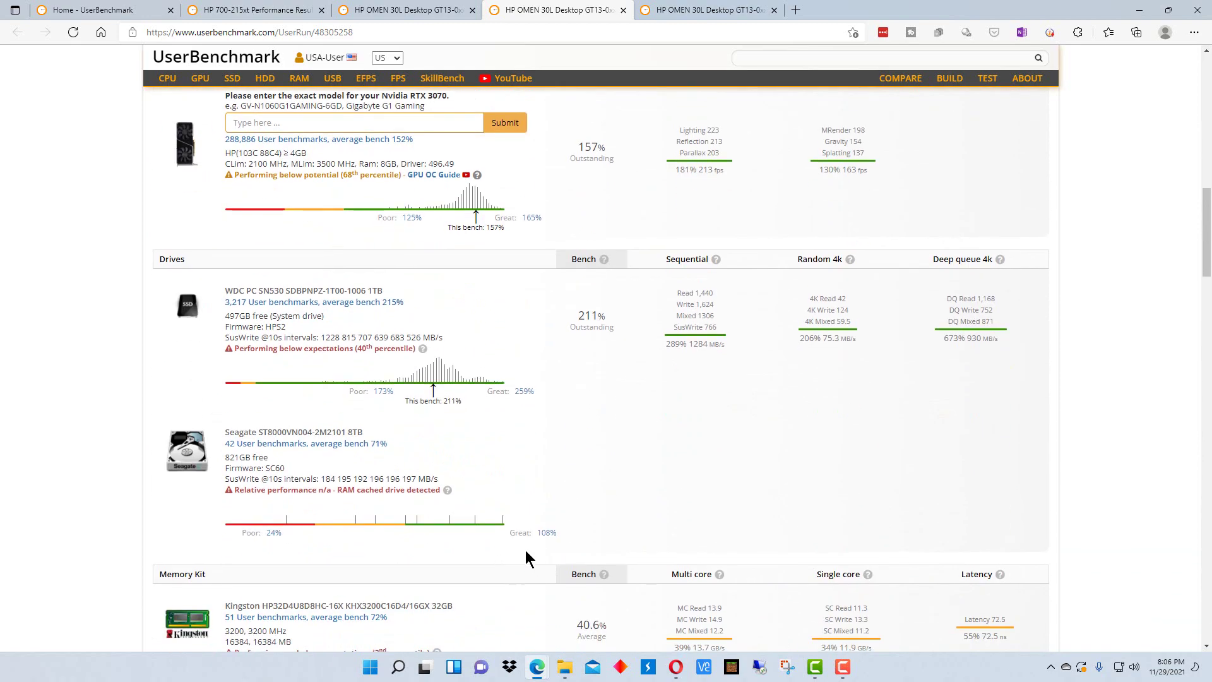
scroll(599, 526, "up", 15)
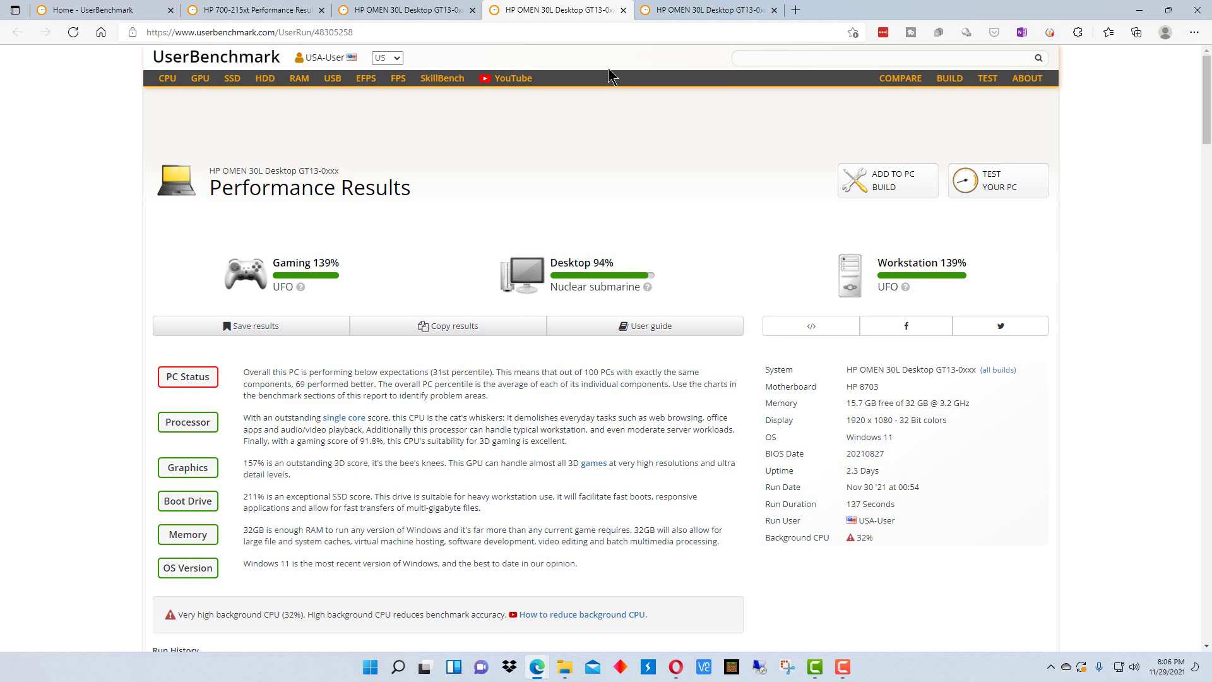
scroll(590, 407, "down", 4)
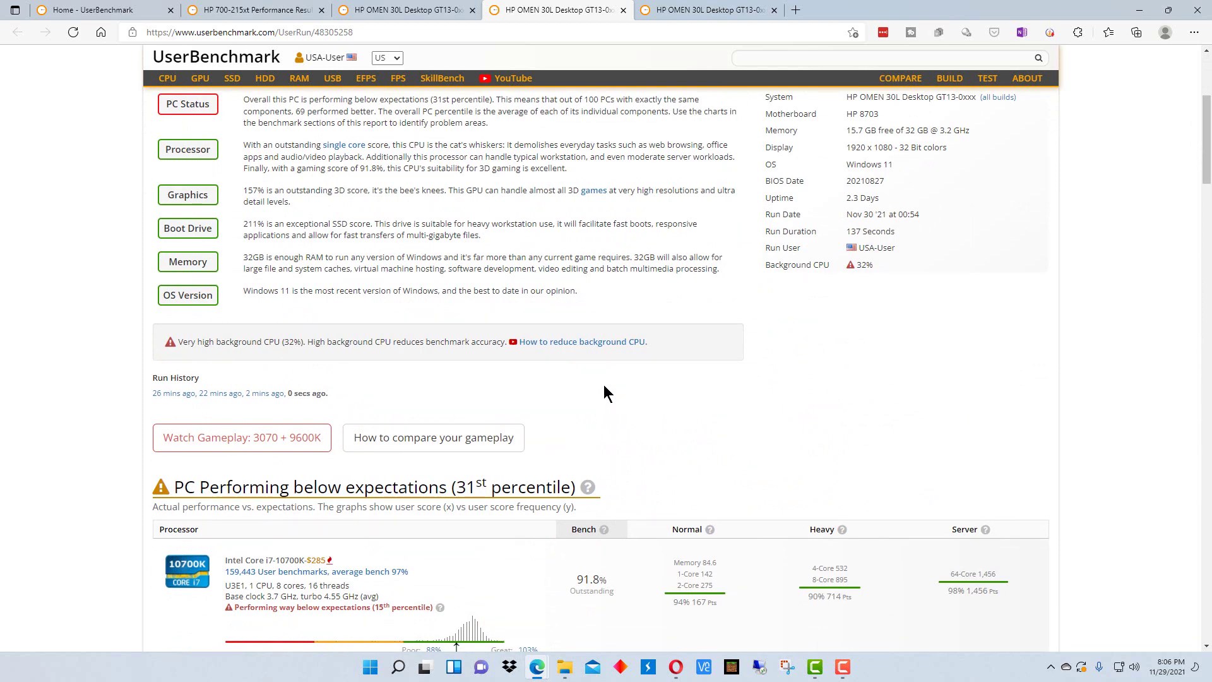
scroll(638, 379, "up", 4)
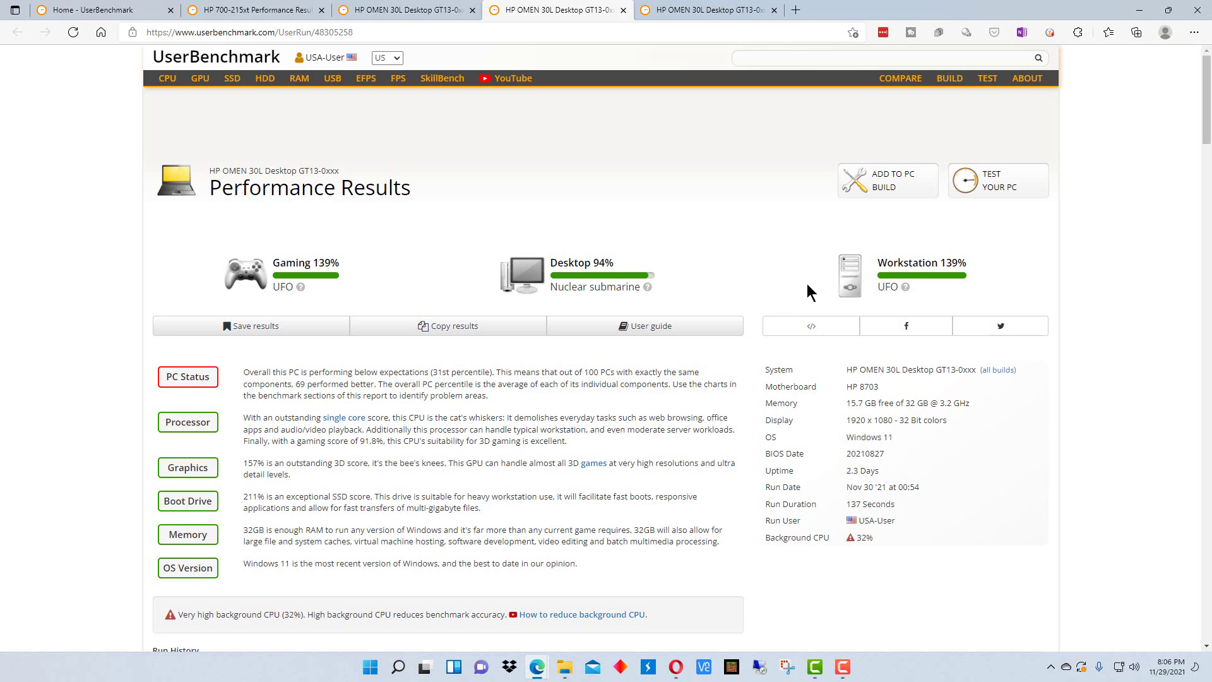
- Review the HP 700-215xt's scores again: SSD 91.7%, 4TB HDD 83.1%, memory 53.7%
left_click(237, 13)
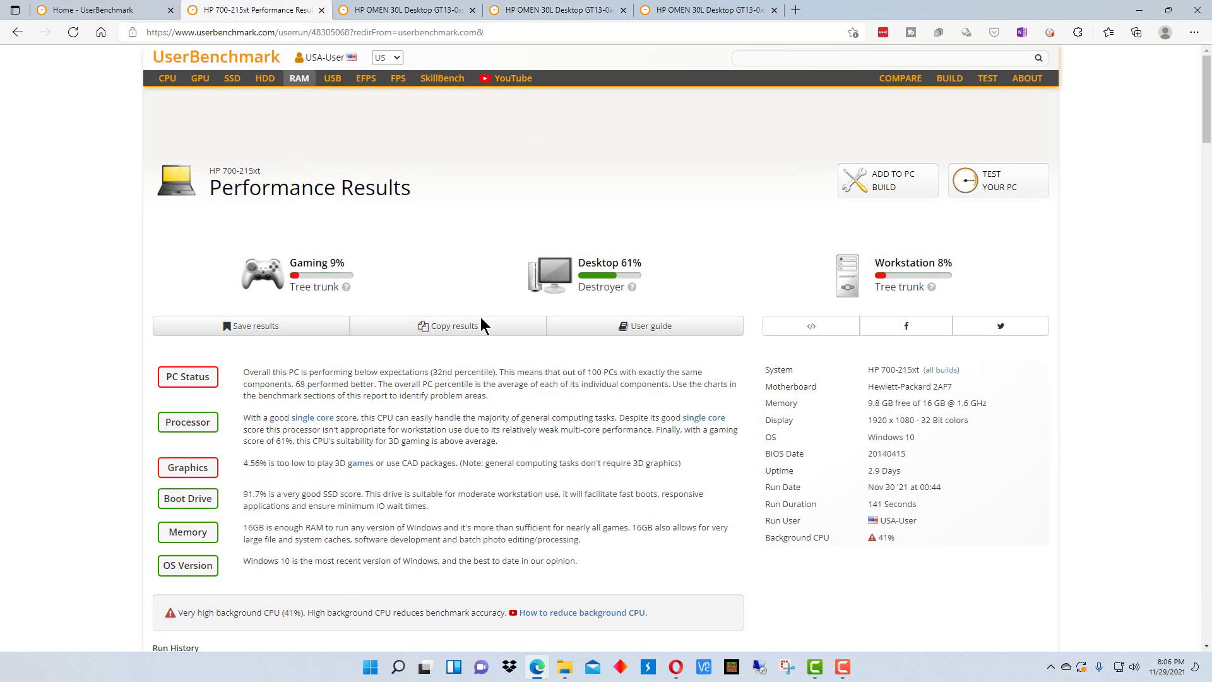
scroll(510, 341, "down", 10)
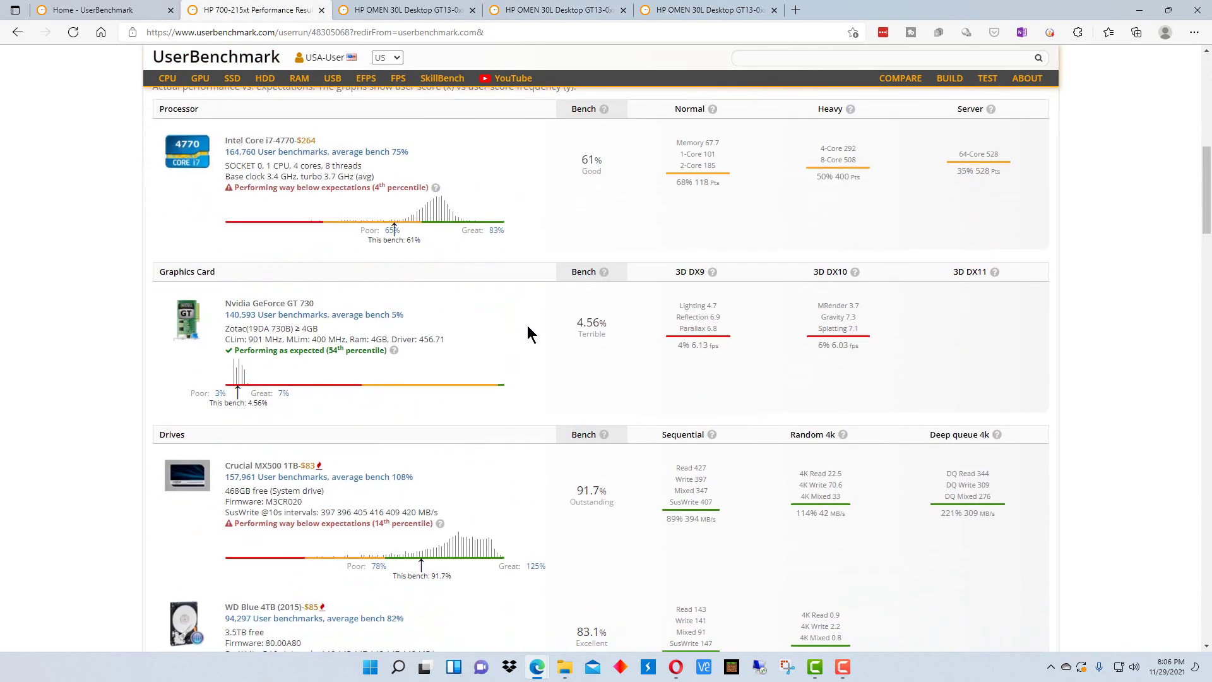
scroll(528, 323, "up", 1)
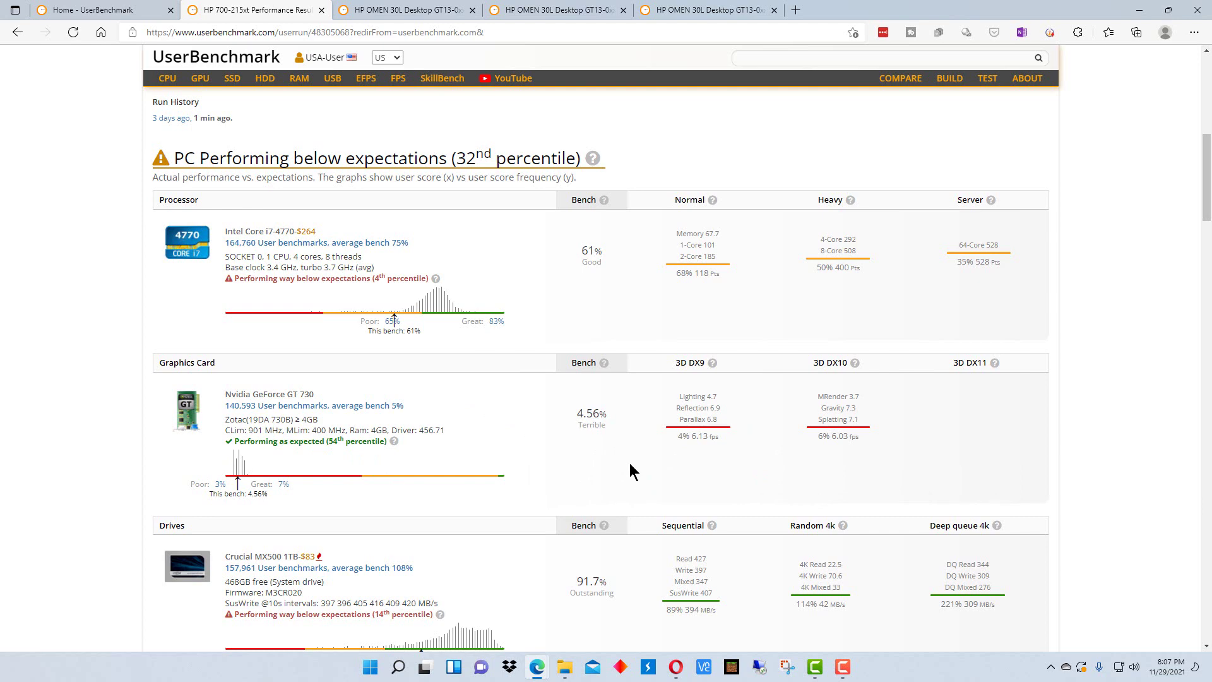
scroll(630, 467, "down", 4)
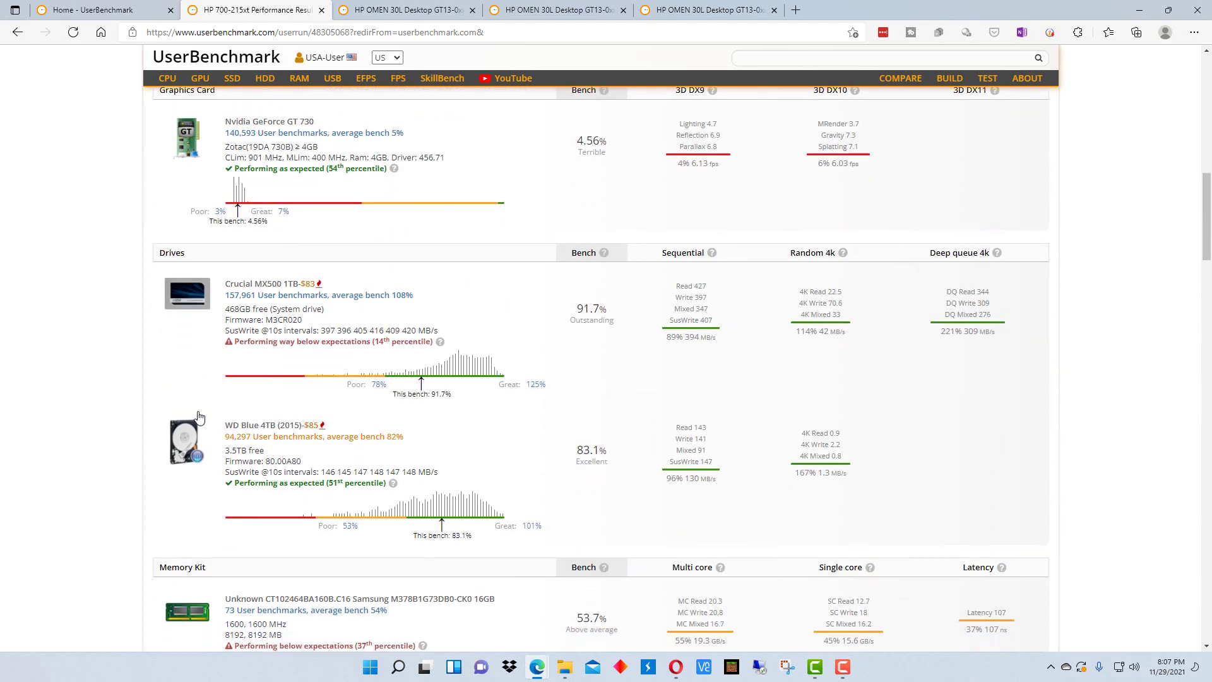
scroll(519, 388, "down", 1)
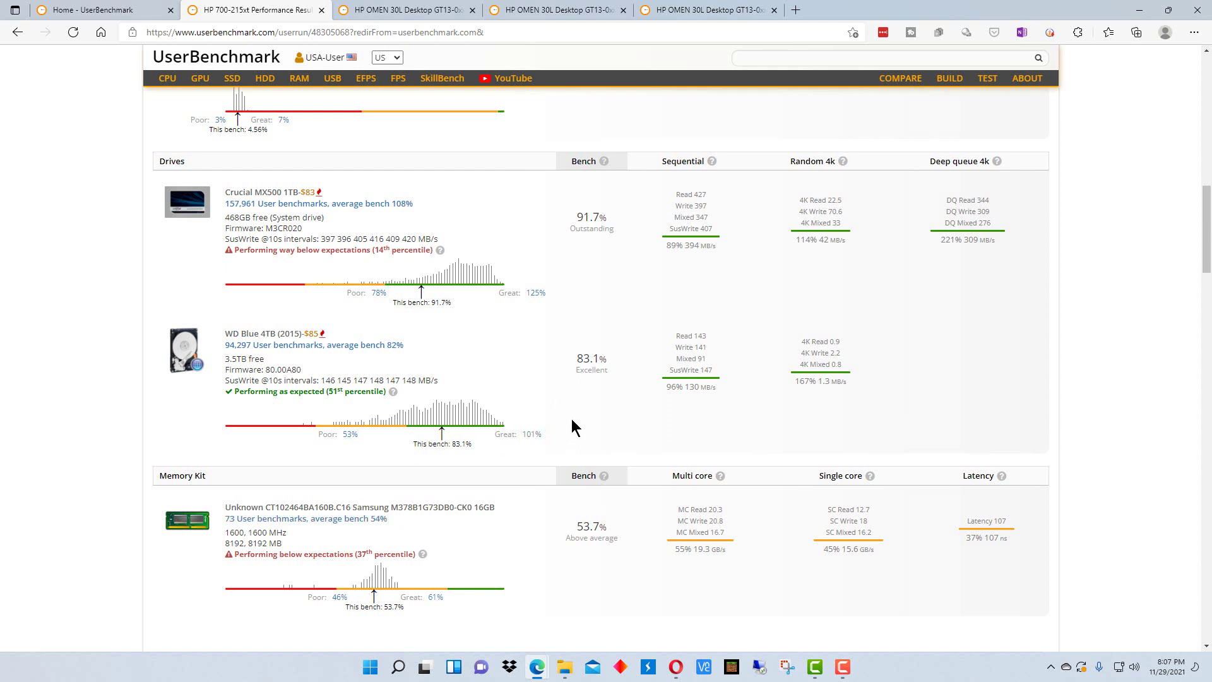
scroll(570, 418, "down", 3)
scroll(571, 418, "up", 12)
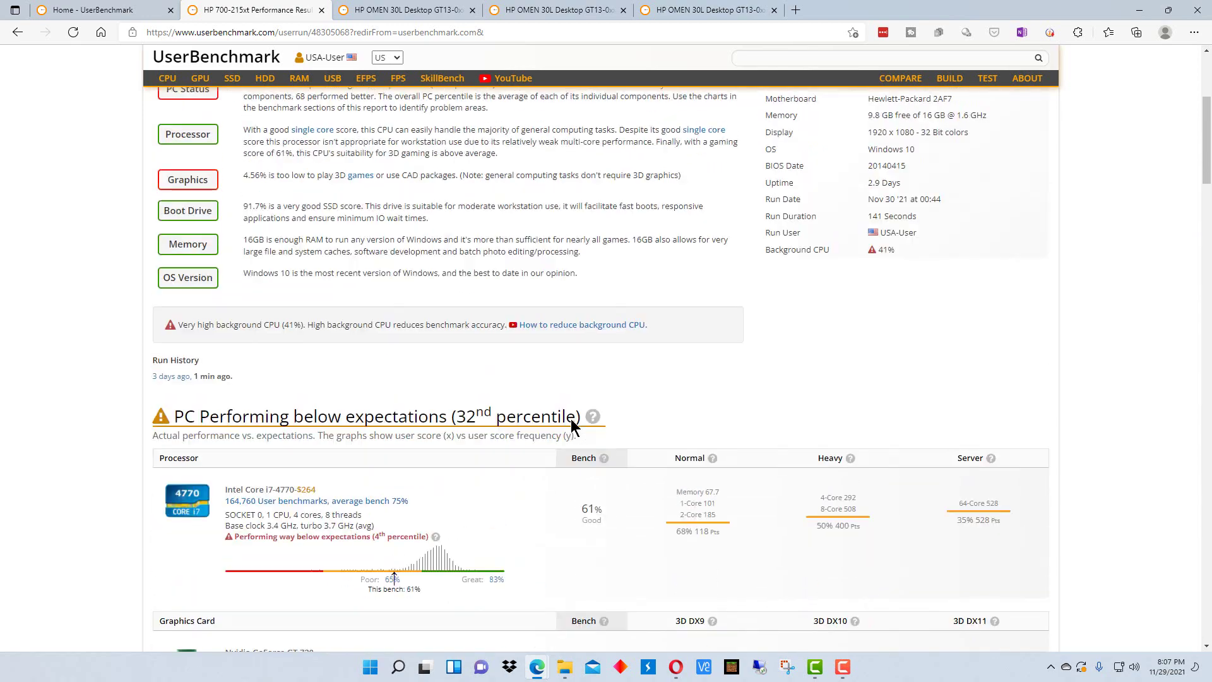
scroll(570, 418, "up", 5)
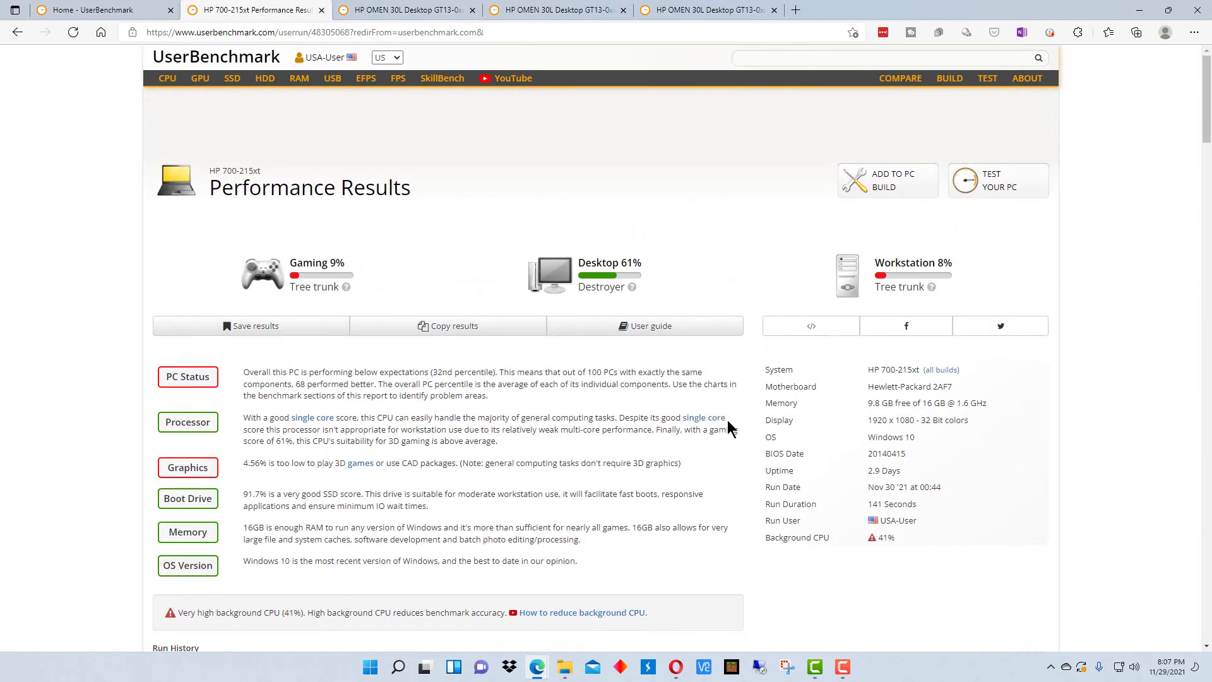